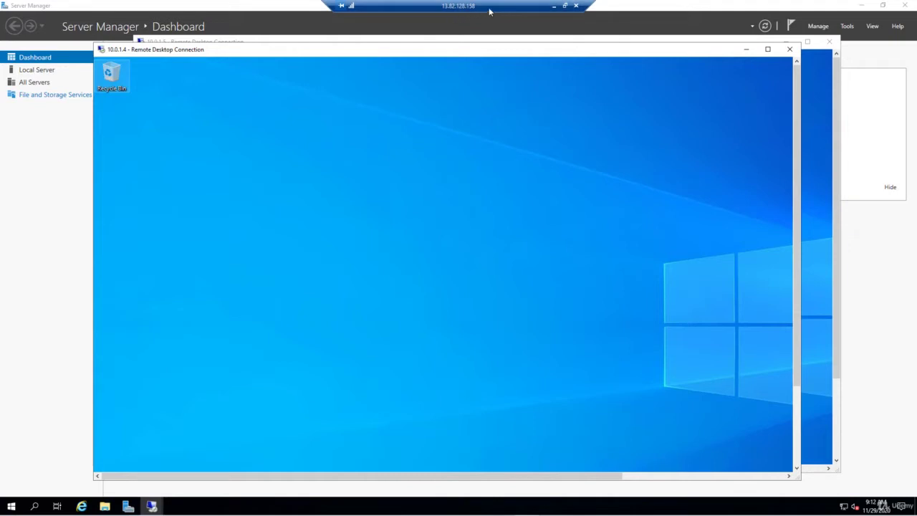
pyautogui.click(471, 84)
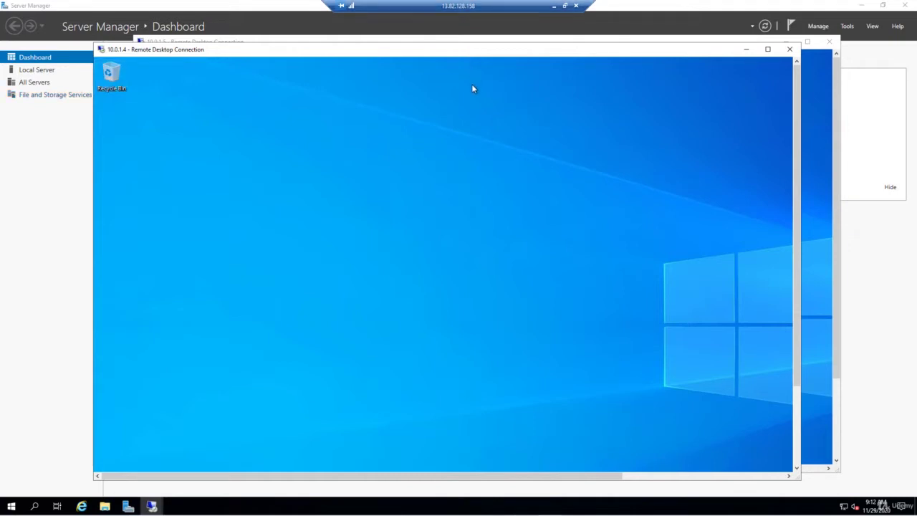
pyautogui.moveTo(434, 53); pyautogui.dragTo(456, 102)
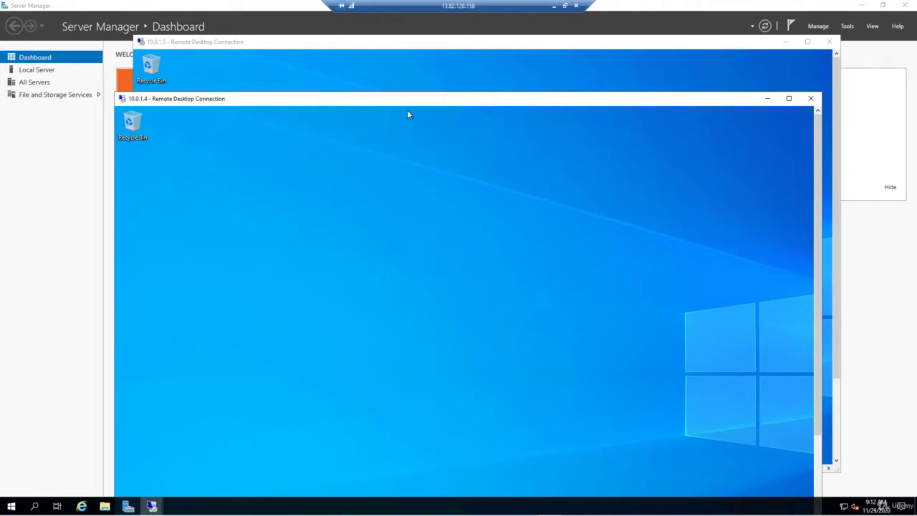
pyautogui.moveTo(454, 102); pyautogui.dragTo(435, 55)
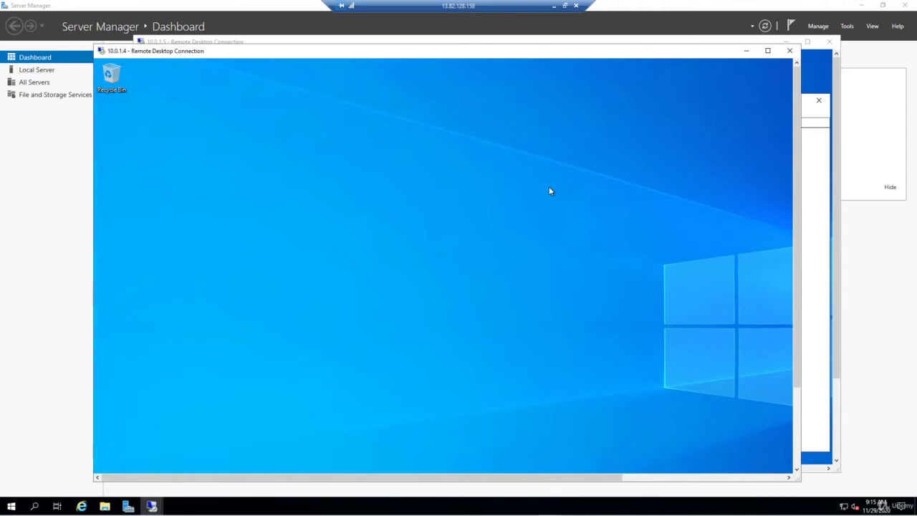
# - Find regedit on the 10.0.1.4 remote machine, run Registry Editor as administrator and allow it to make changes
pyautogui.click(796, 424)
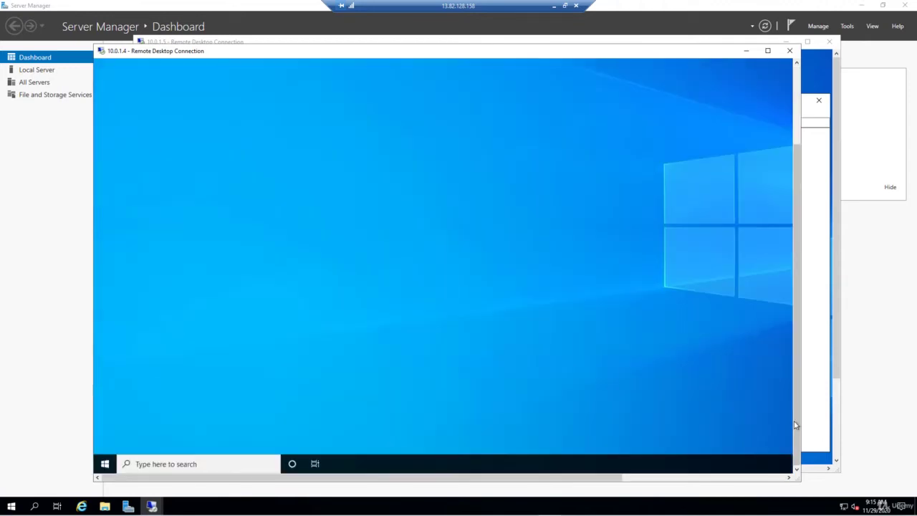
pyautogui.click(257, 464)
pyautogui.write('reg')
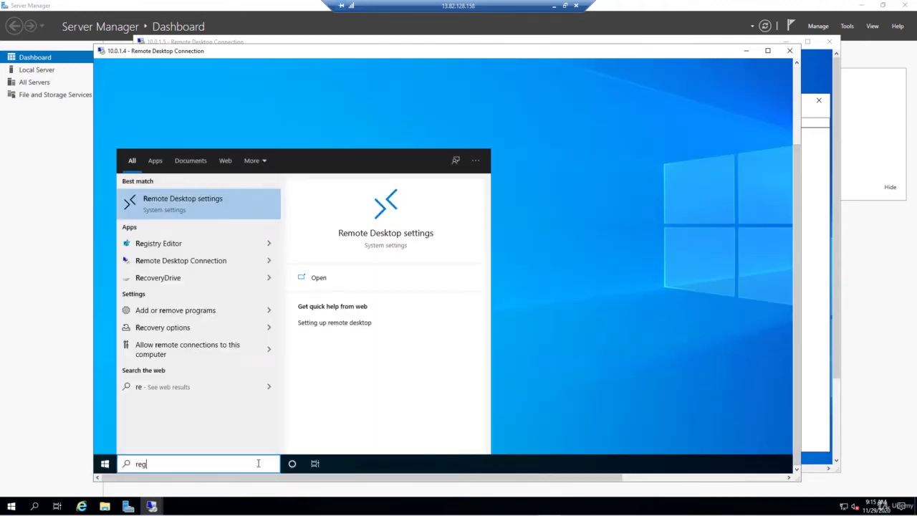
pyautogui.write('edit')
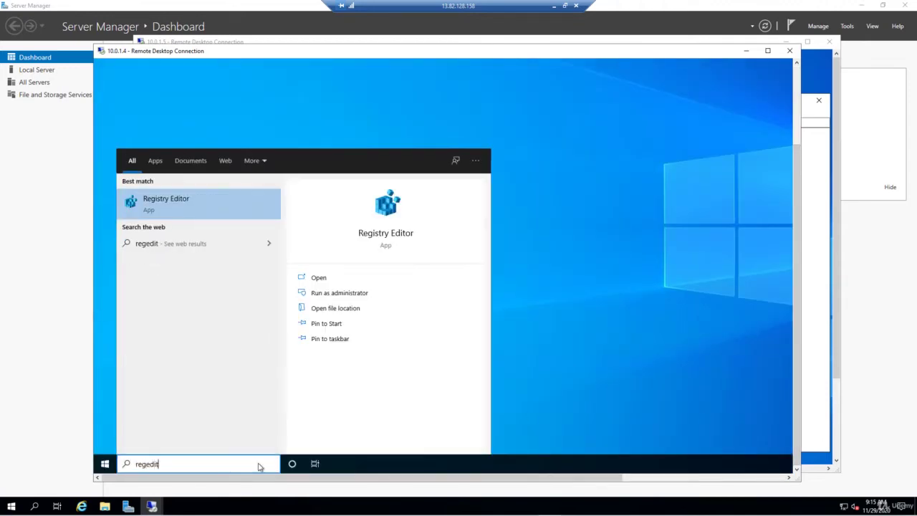
pyautogui.rightClick(173, 204)
pyautogui.click(212, 215)
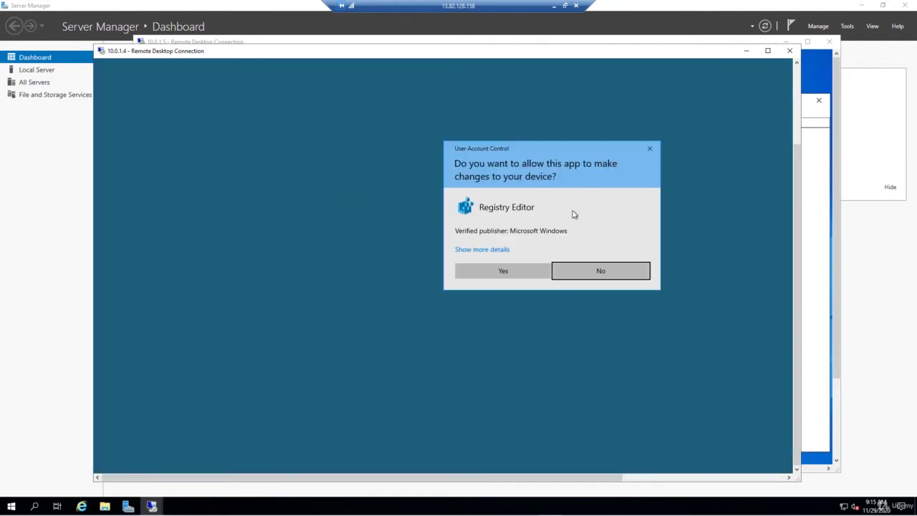
pyautogui.click(521, 280)
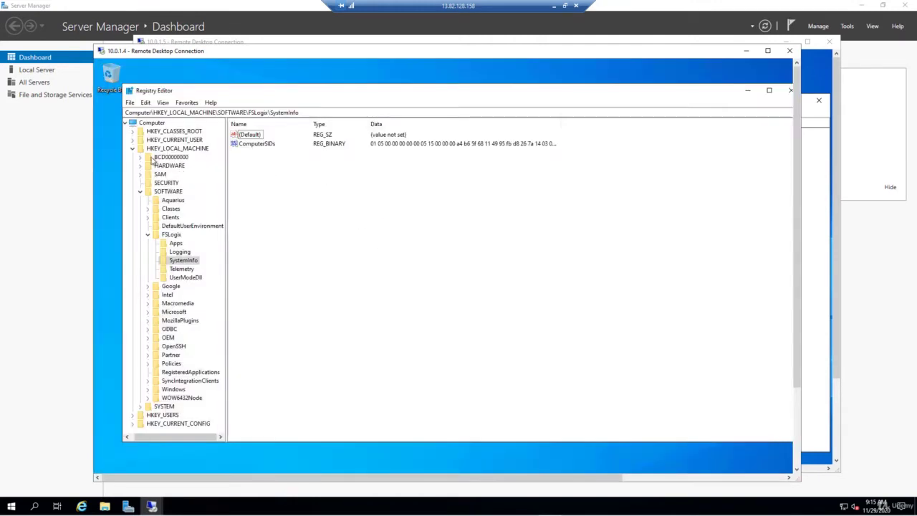
# - Create a registry key named Profiles under HKEY_LOCAL_MACHINE\SOFTWARE\FSLogix
pyautogui.click(132, 148)
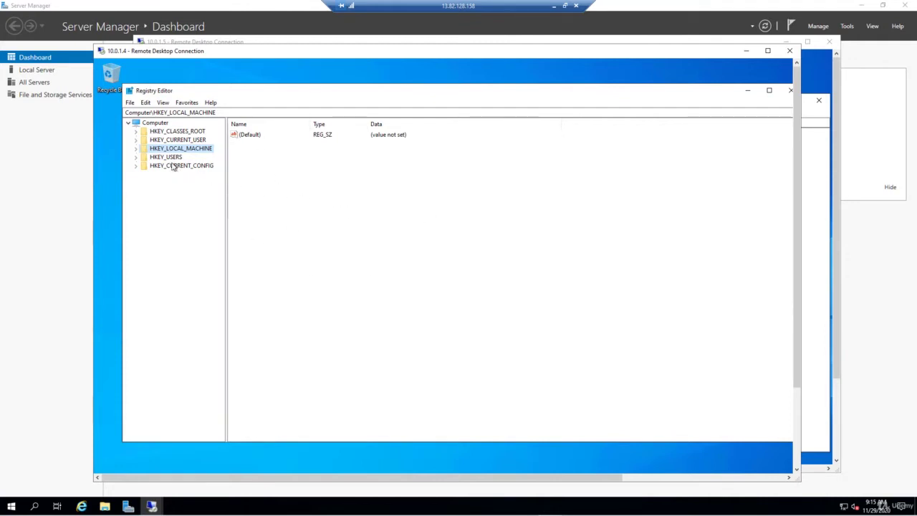
pyautogui.click(136, 149)
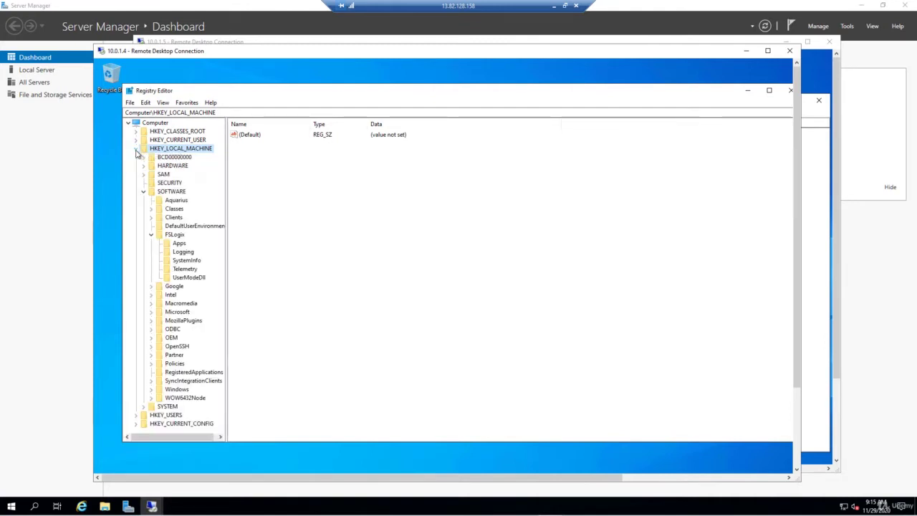
pyautogui.click(166, 192)
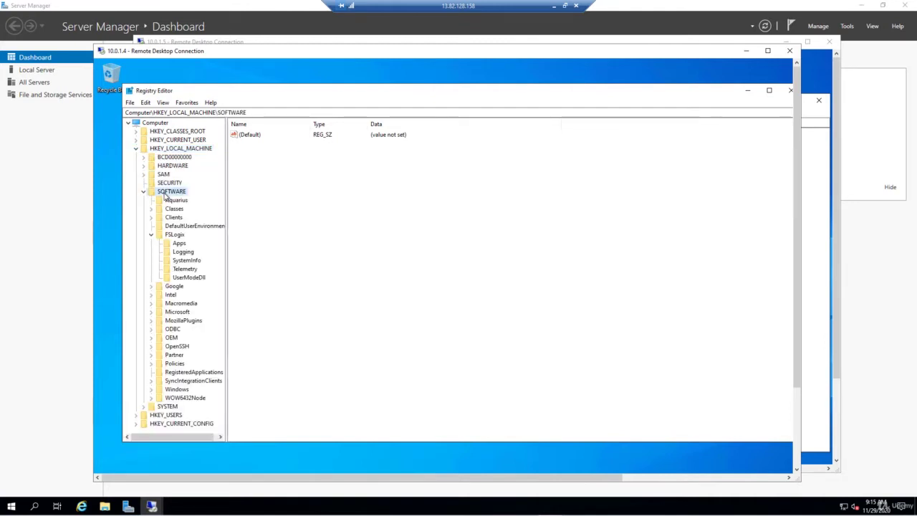
pyautogui.click(173, 237)
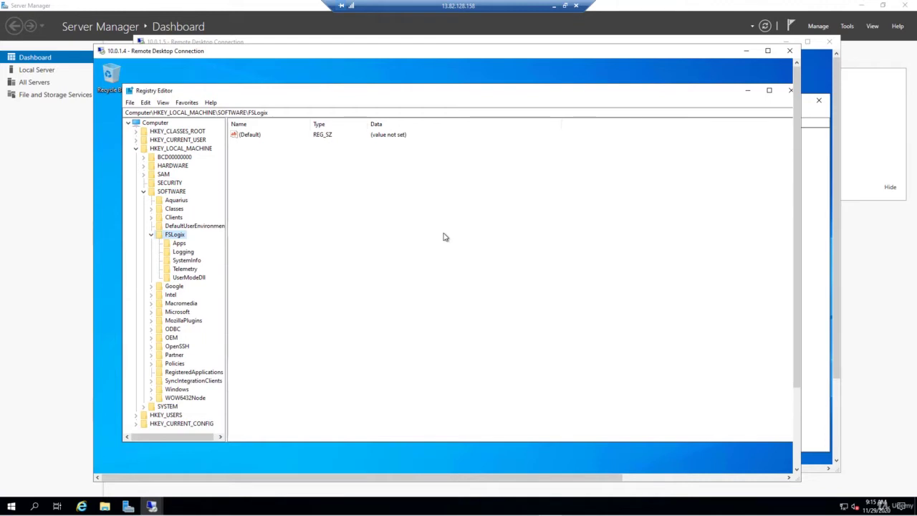
pyautogui.rightClick(314, 215)
pyautogui.moveTo(334, 218)
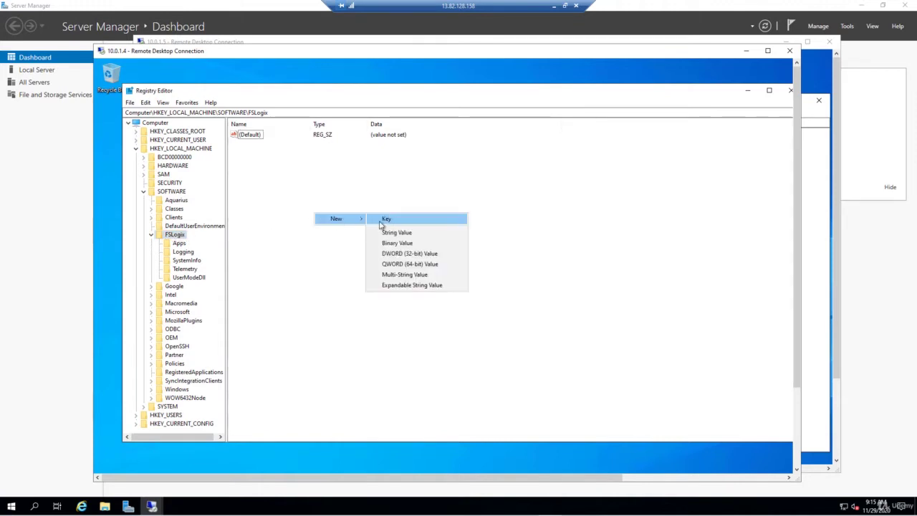
pyautogui.click(386, 219)
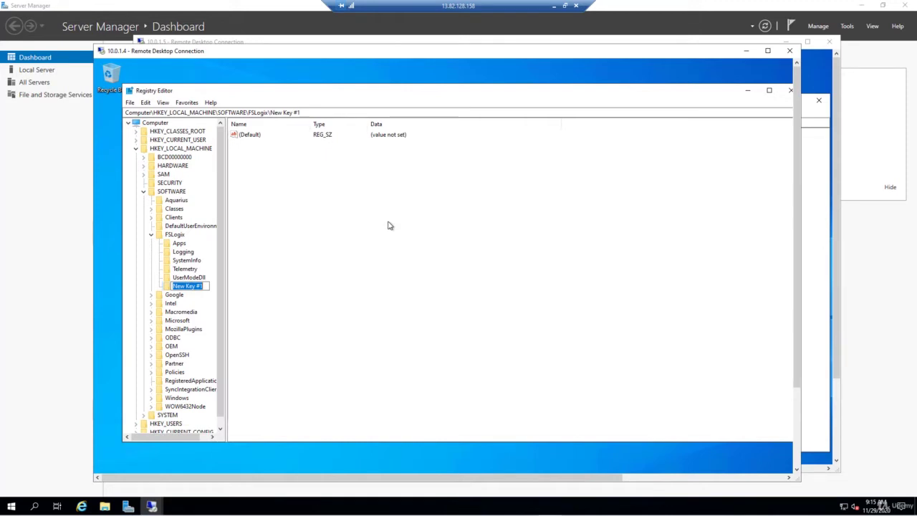
pyautogui.write('Profiles')
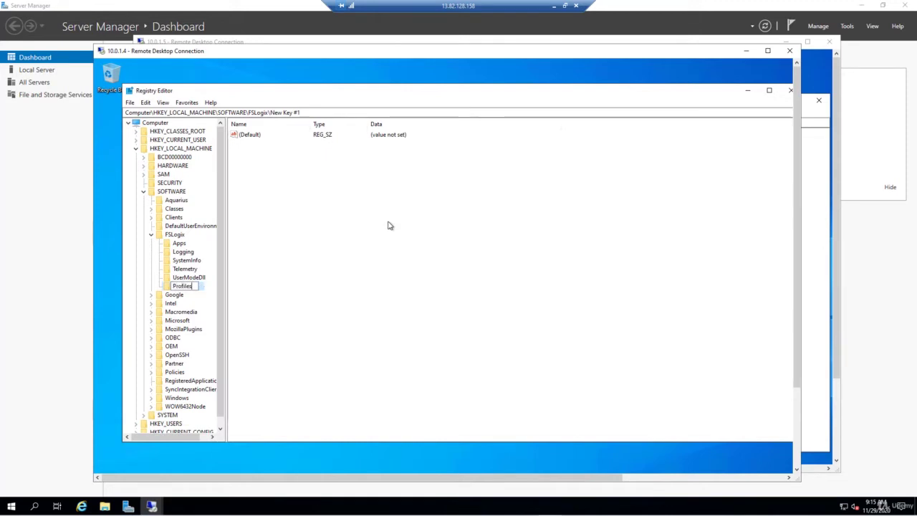
pyautogui.click(360, 239)
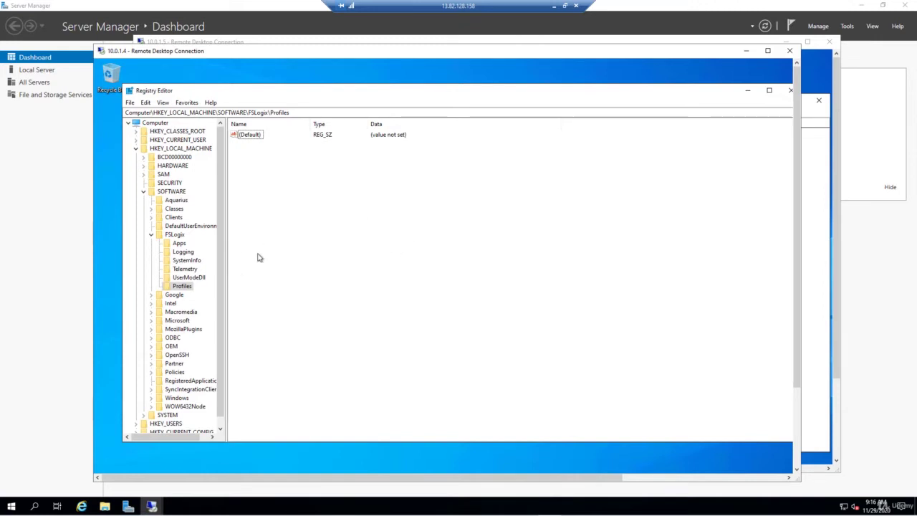
# - Add a DWORD (32-bit) value named Enabled to the Profiles key and set its data to 1
pyautogui.click(183, 287)
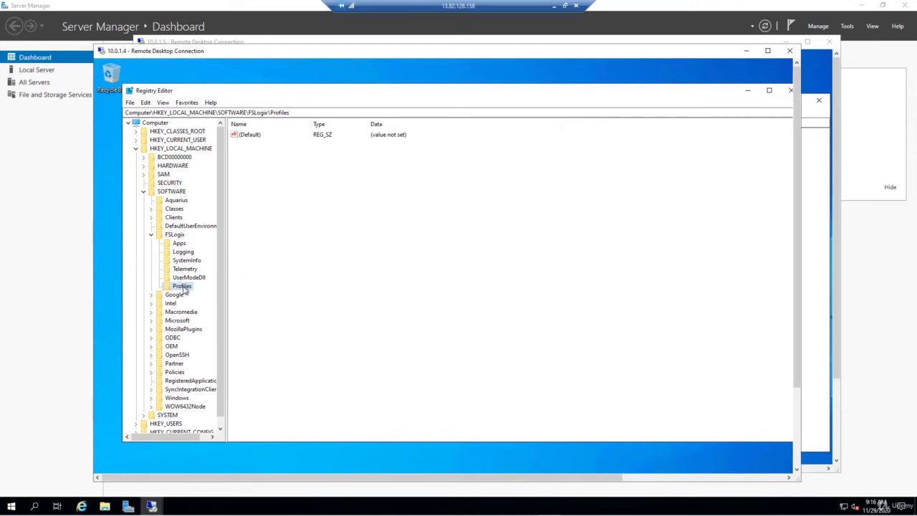
pyautogui.rightClick(361, 206)
pyautogui.moveTo(389, 209)
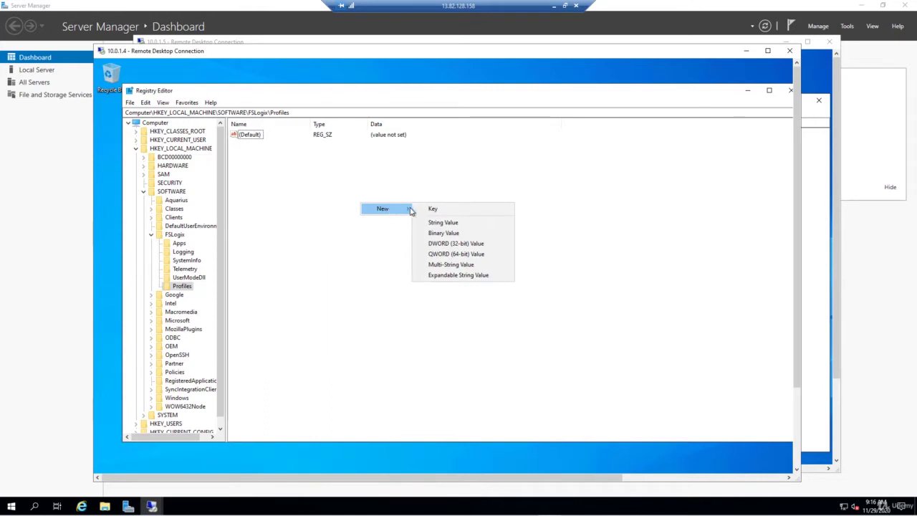
pyautogui.click(440, 245)
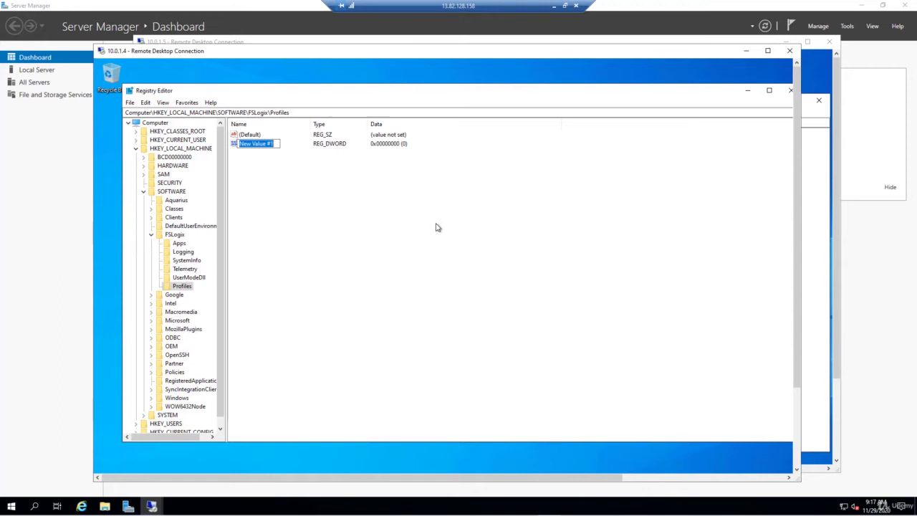
pyautogui.write('Enabled')
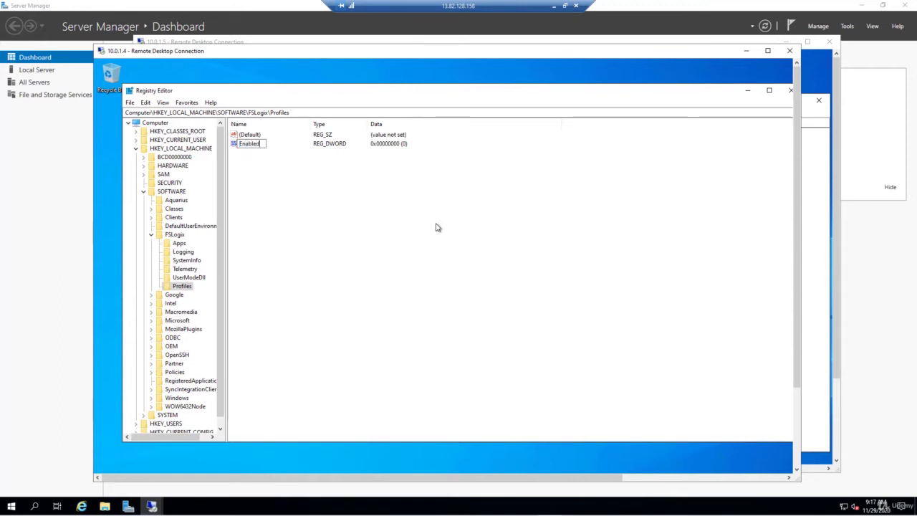
pyautogui.press('Return')
pyautogui.doubleClick(248, 145)
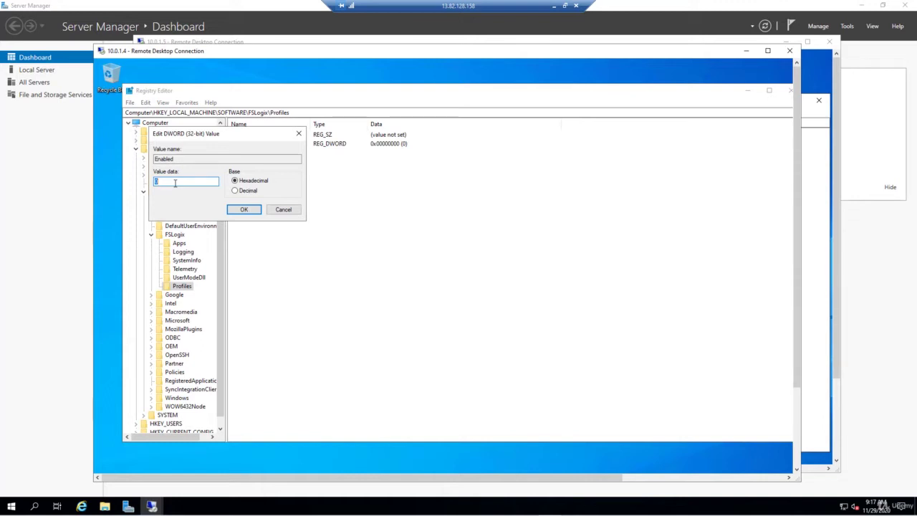
pyautogui.write('1')
pyautogui.click(244, 209)
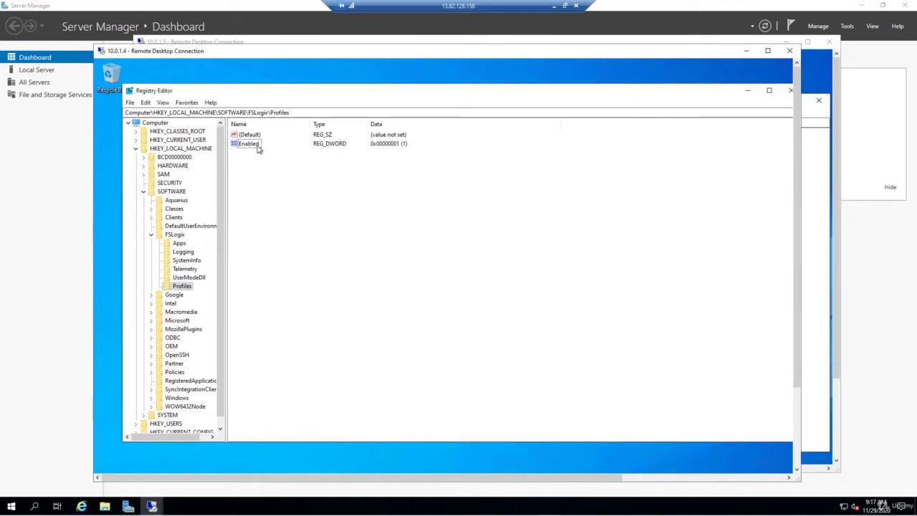
# - Add a multi-string value named VHDLocations to the FSLogix Profiles key
pyautogui.rightClick(354, 203)
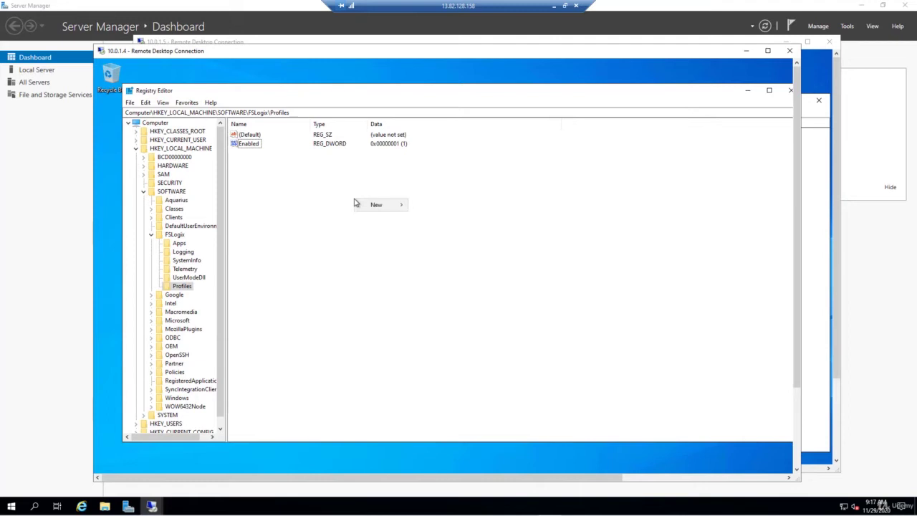
pyautogui.moveTo(376, 206)
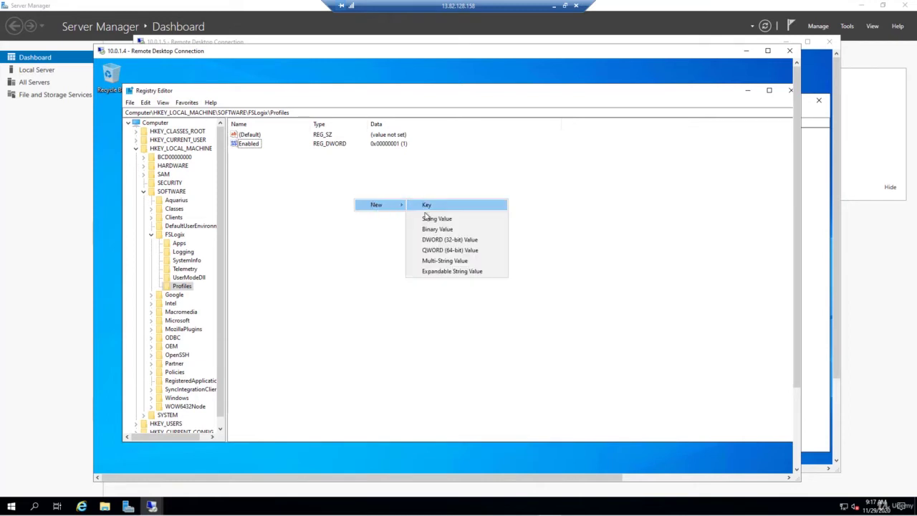
pyautogui.click(444, 263)
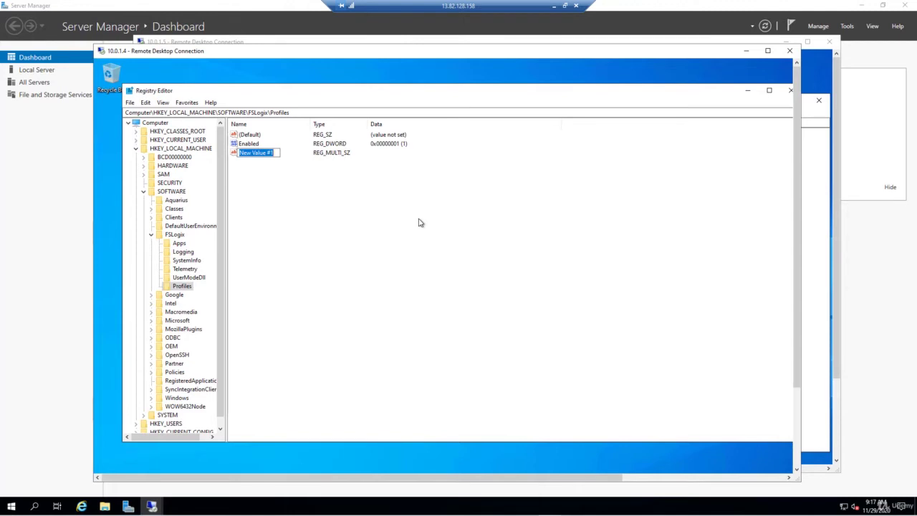
pyautogui.write('VHDLocations')
pyautogui.press('Return')
# - Set the VHDLocations data to \\berksbikesstorage.file.core.windows.net\wvdprofiles, copying the share path from the Notepad notes
pyautogui.doubleClick(259, 153)
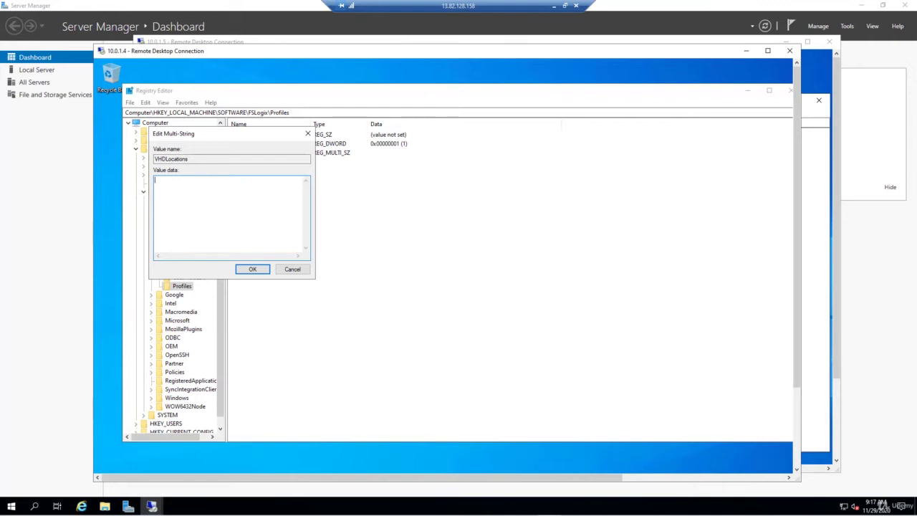
pyautogui.moveTo(0, 215); pyautogui.dragTo(631, 205)
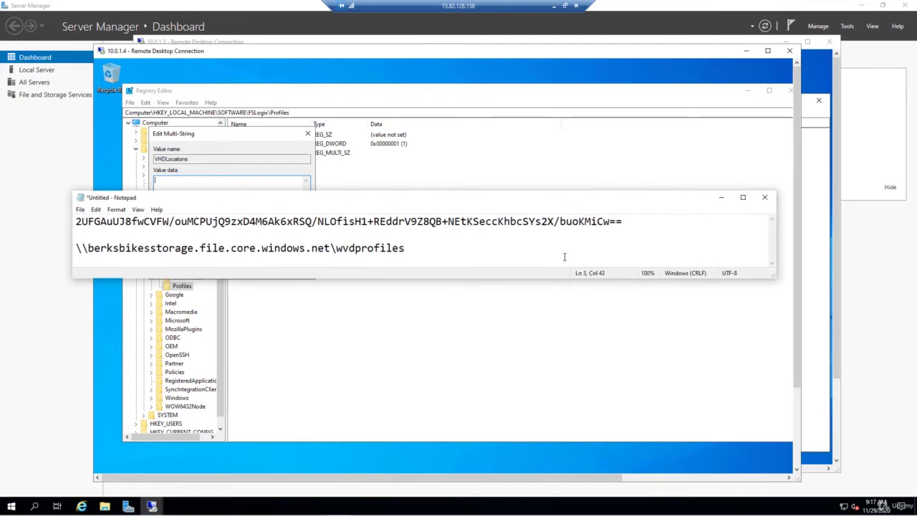
pyautogui.moveTo(76, 248); pyautogui.dragTo(405, 248)
pyautogui.rightClick(379, 251)
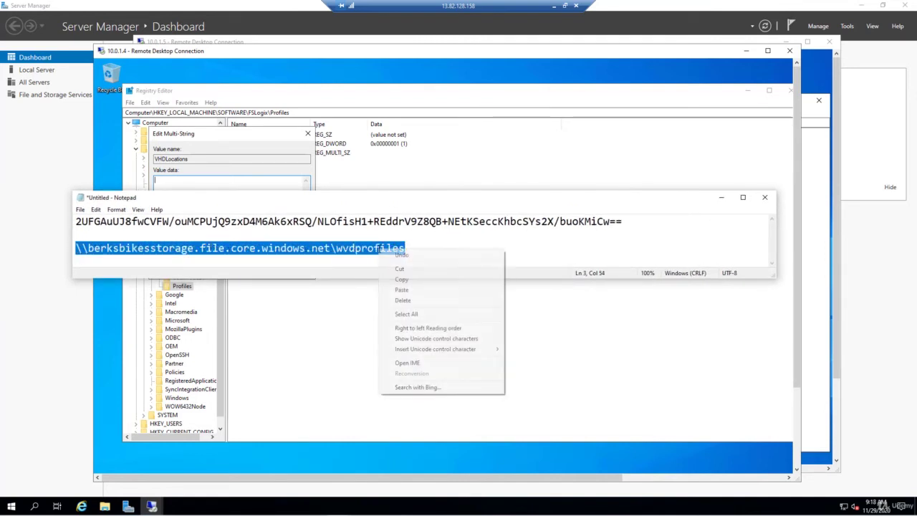
pyautogui.click(401, 280)
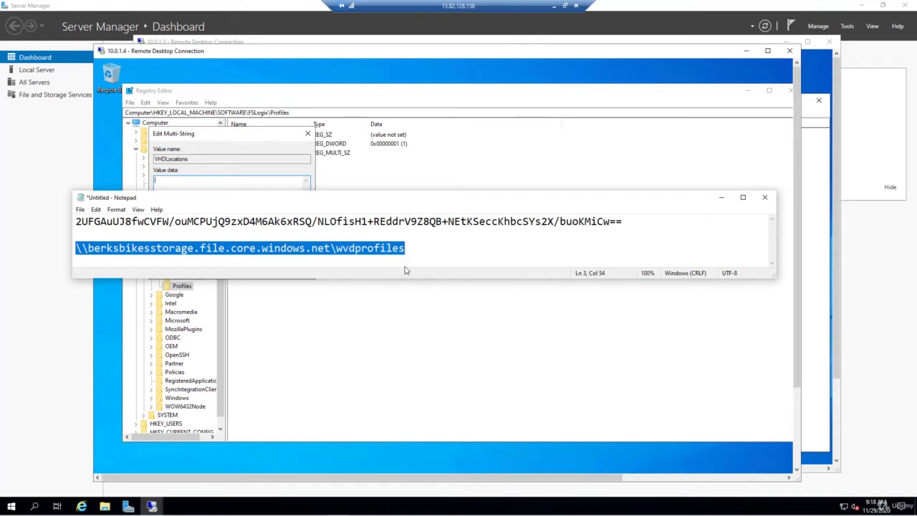
pyautogui.click(720, 199)
pyautogui.rightClick(216, 194)
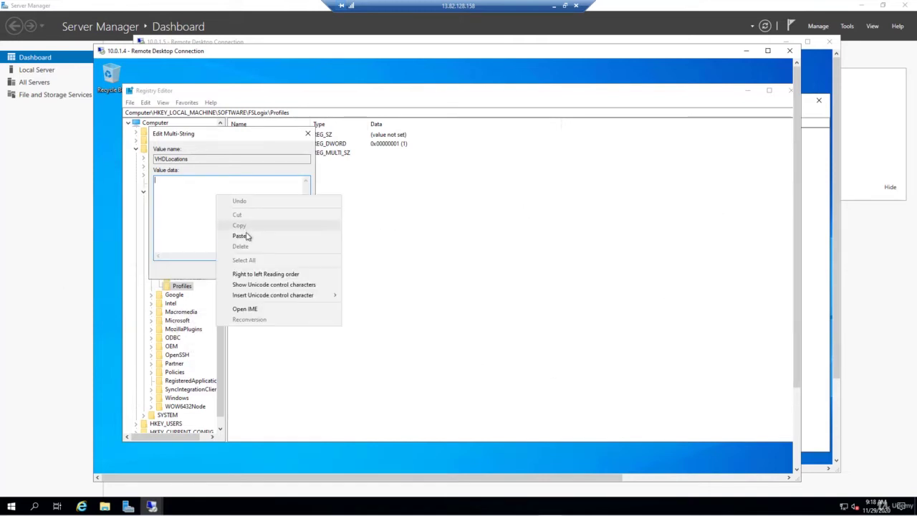
pyautogui.click(246, 236)
pyautogui.click(256, 268)
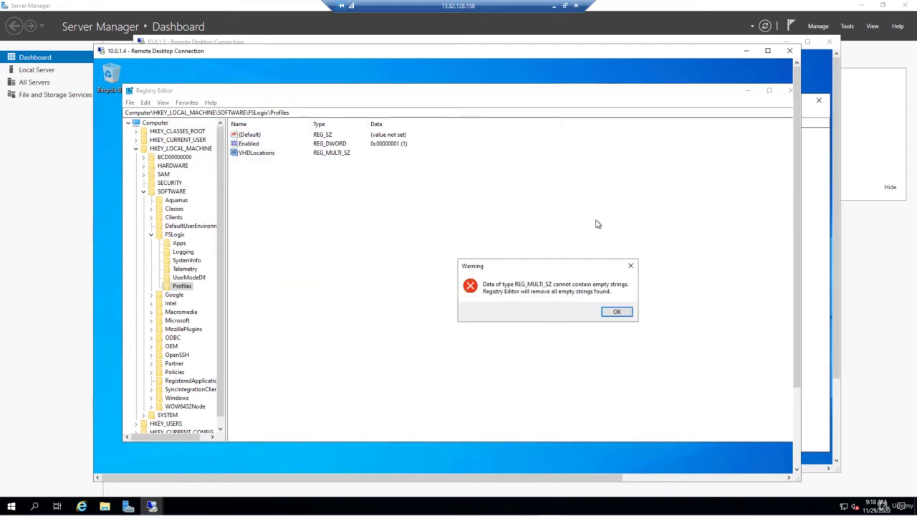
pyautogui.click(616, 312)
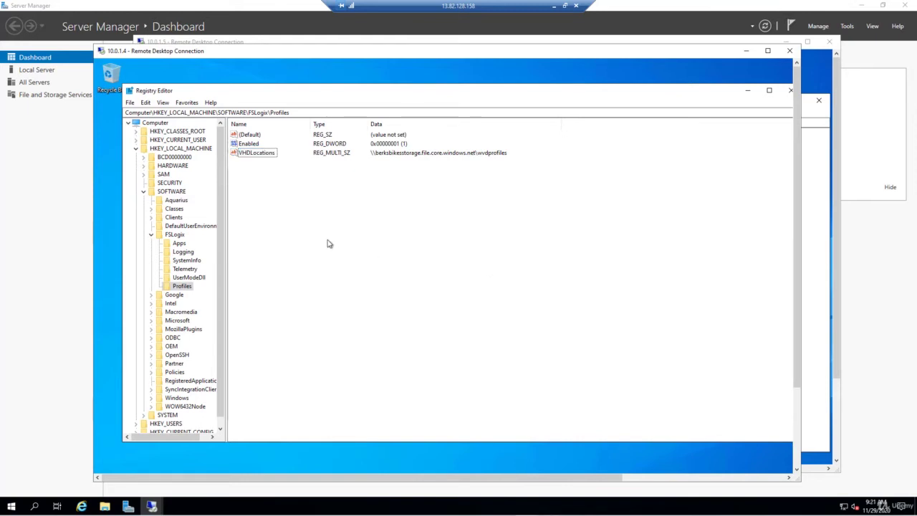
# - Open Command Prompt as administrator on the 10.0.1.4 session host and approve the elevation request
pyautogui.click(800, 418)
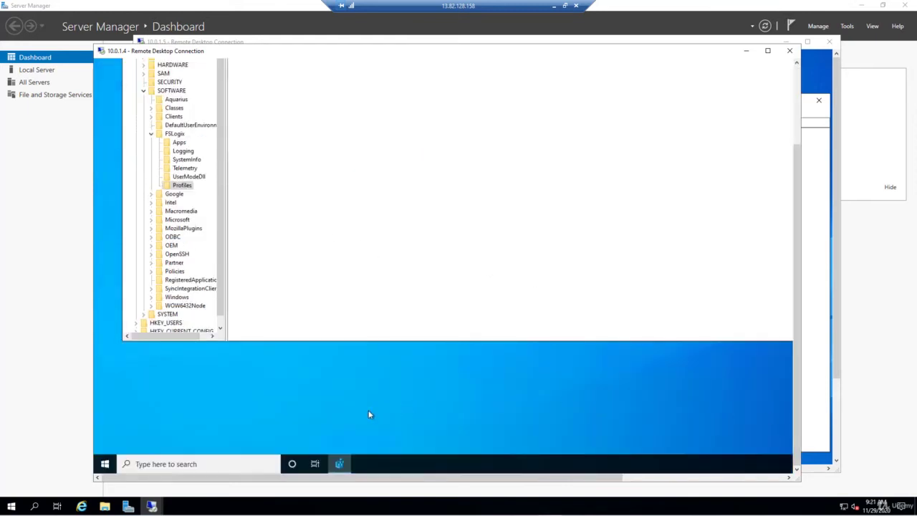
pyautogui.click(185, 464)
pyautogui.write('cmd')
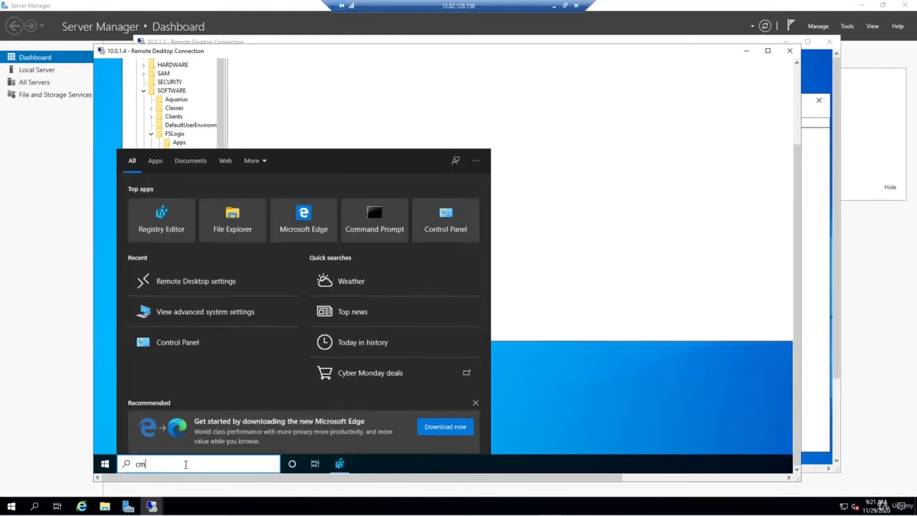
pyautogui.rightClick(181, 203)
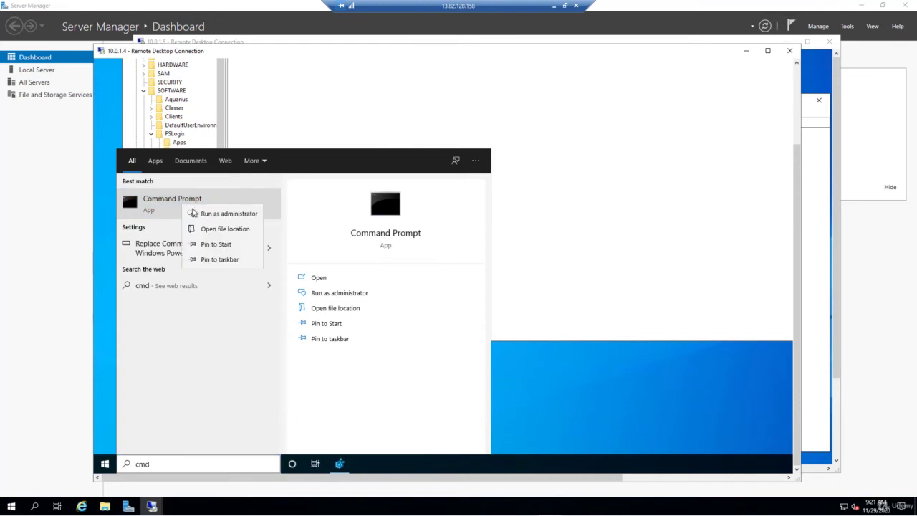
pyautogui.click(215, 214)
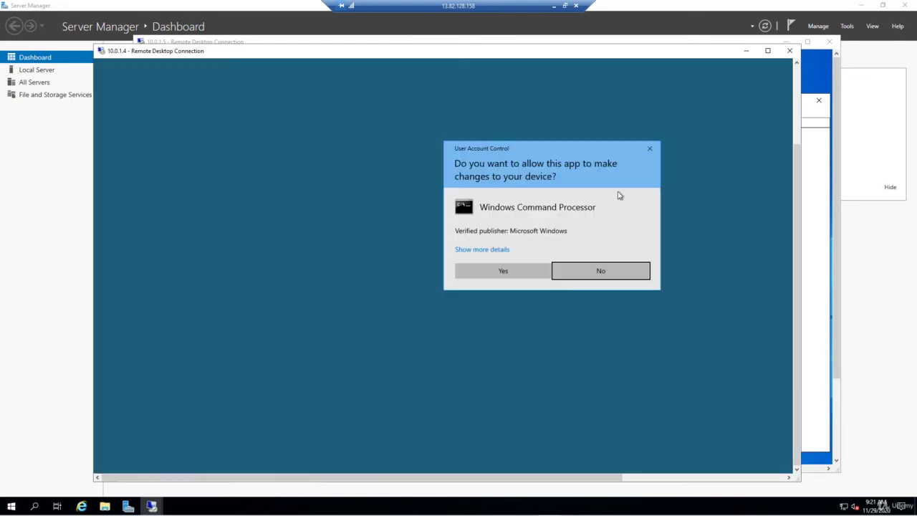
pyautogui.click(513, 274)
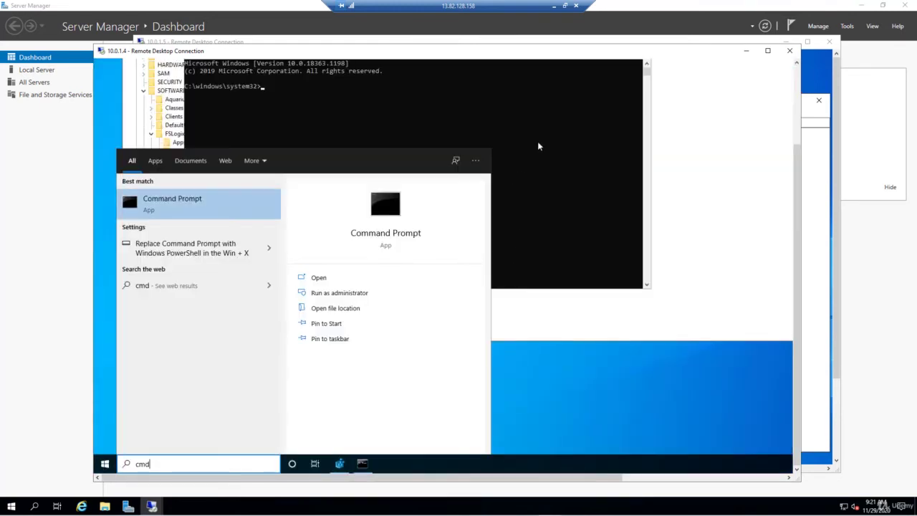
pyautogui.click(537, 141)
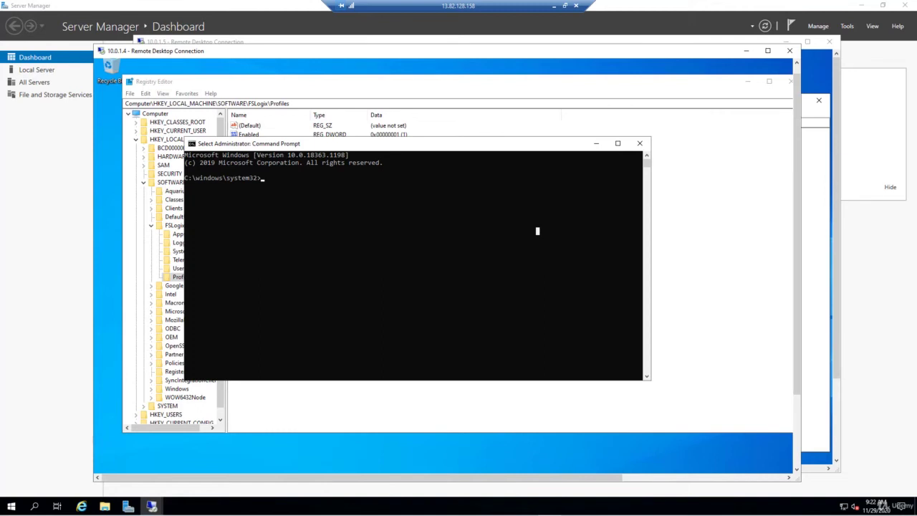
pyautogui.press('Escape')
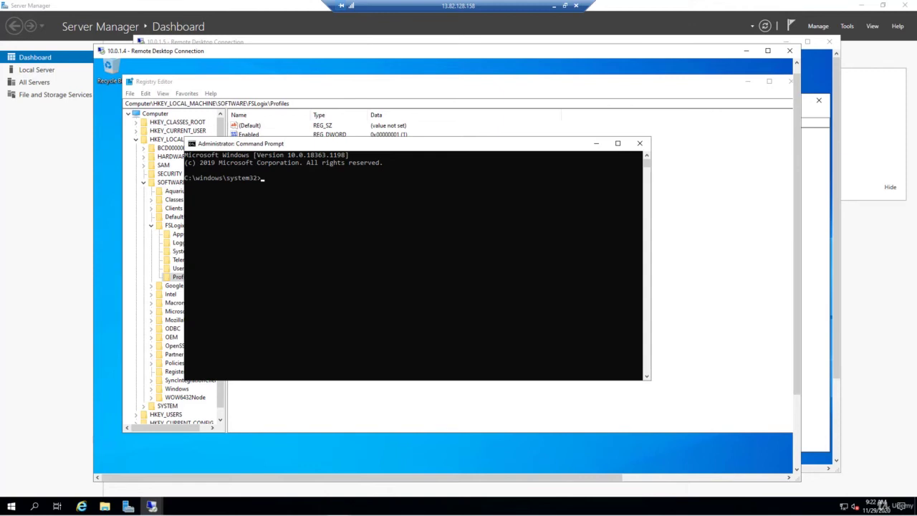
# - Map Z: to \\berksbikesstorage.file.core.windows.net\wvdprofiles as Azure\berksbikesstorage with the storage account key, and grant the user's account full control (f) on Z: with Icacls
pyautogui.hotkey('ctrl', 'v')
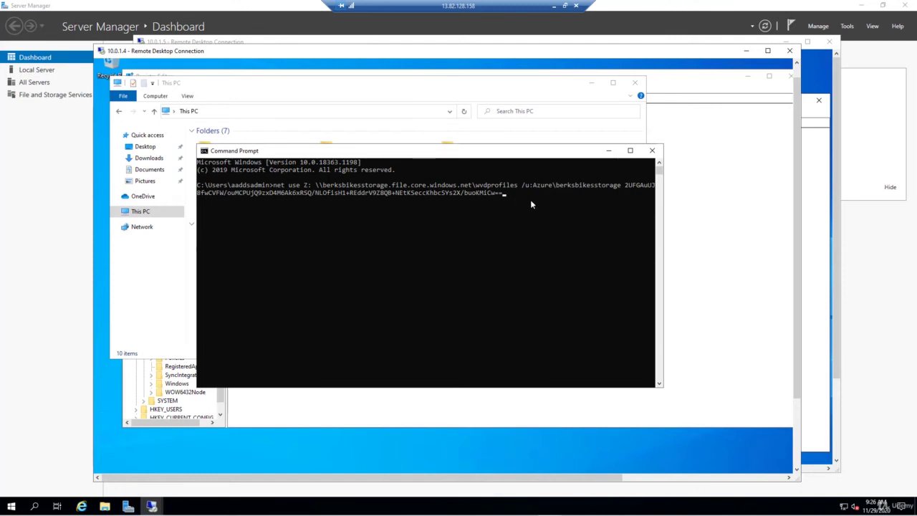
pyautogui.press('Return')
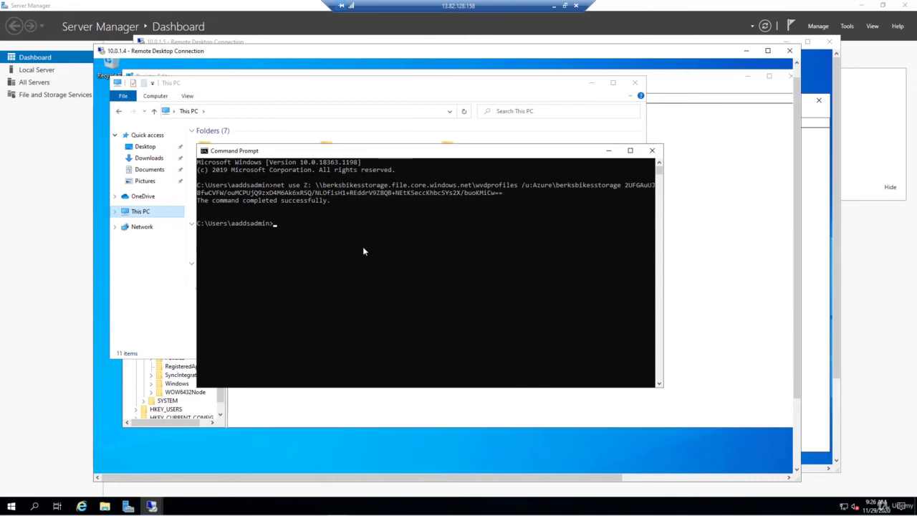
pyautogui.hotkey('ctrl', 'v')
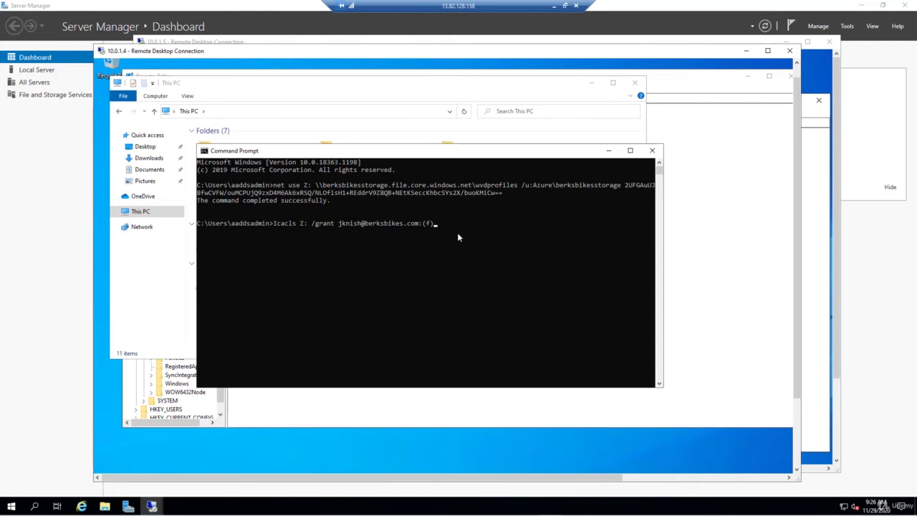
pyautogui.press('Return')
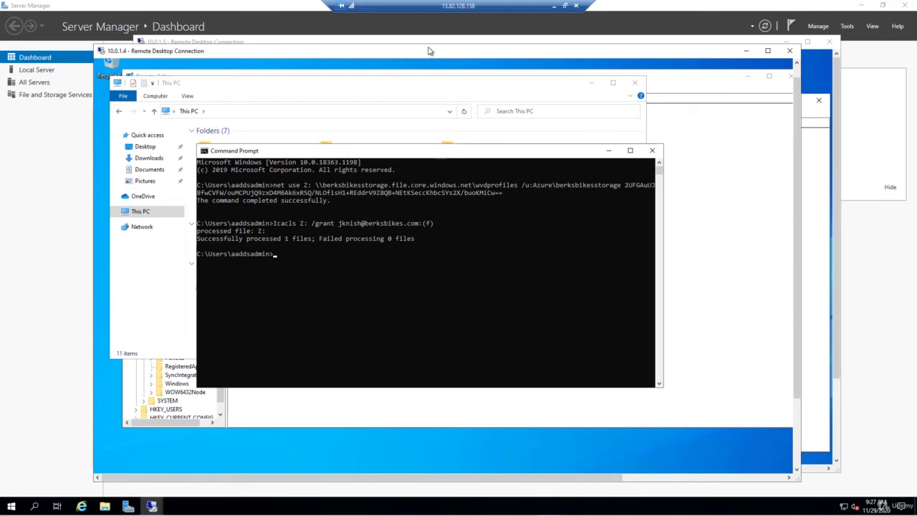
# - Switch to the 10.0.1.5 remote session and create a registry key named Profiles under HKEY_LOCAL_MACHINE\SOFTWARE\FSLogix
pyautogui.click(307, 43)
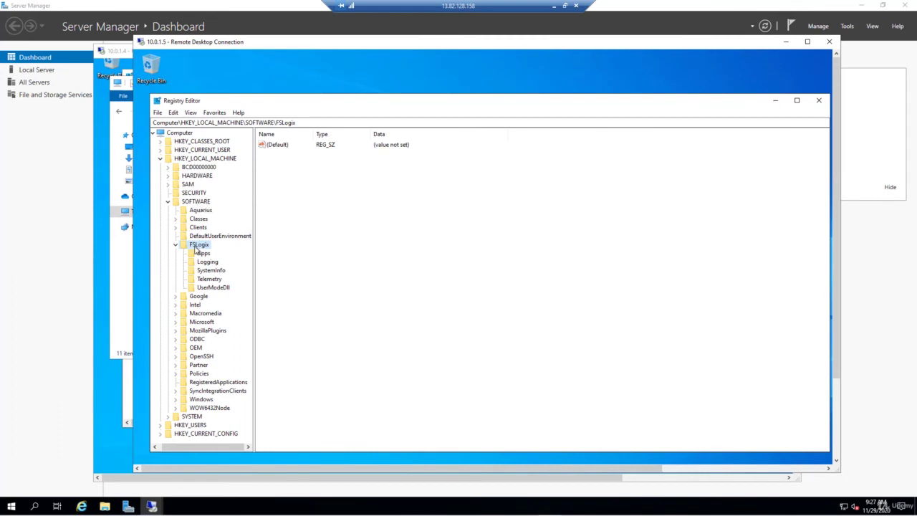
pyautogui.rightClick(388, 205)
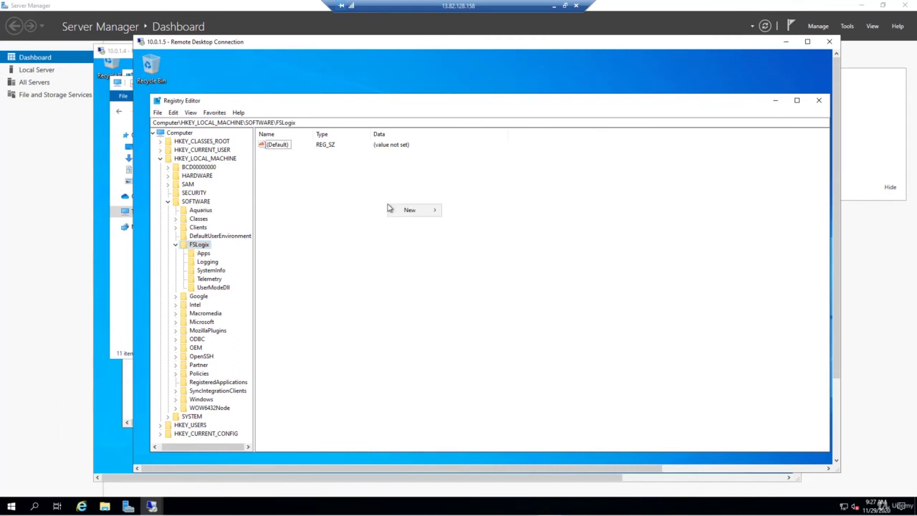
pyautogui.moveTo(420, 210)
pyautogui.click(462, 211)
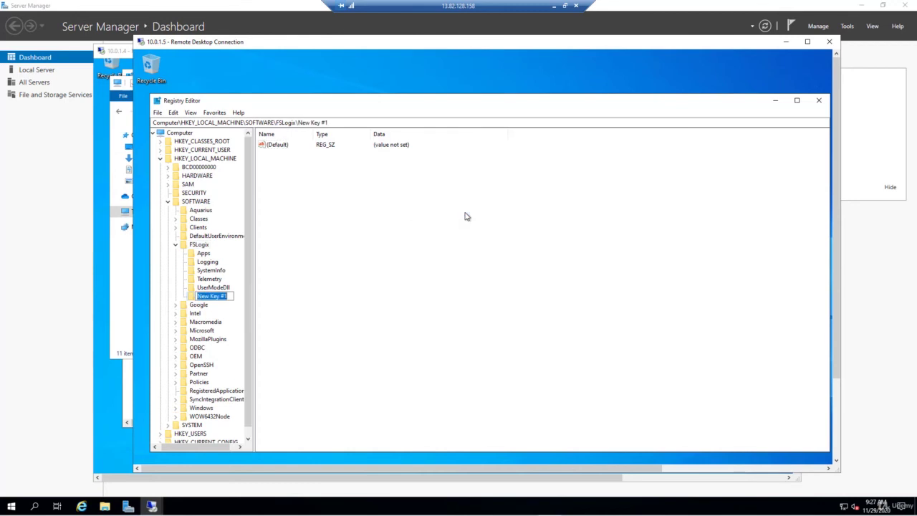
pyautogui.write('Profiles')
pyautogui.press('Return')
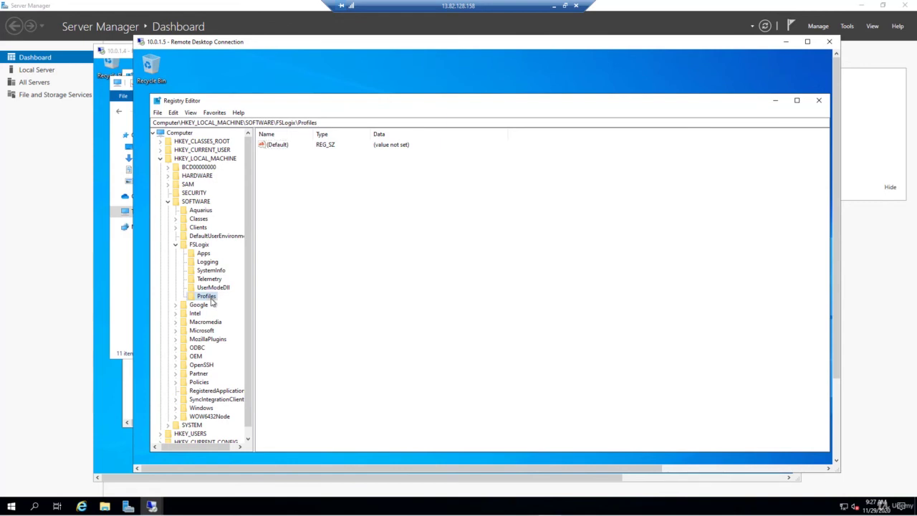
# - Add a DWORD (32-bit) value named Enabled to the Profiles key on 10.0.1.5 and set its data to 1
pyautogui.rightClick(371, 220)
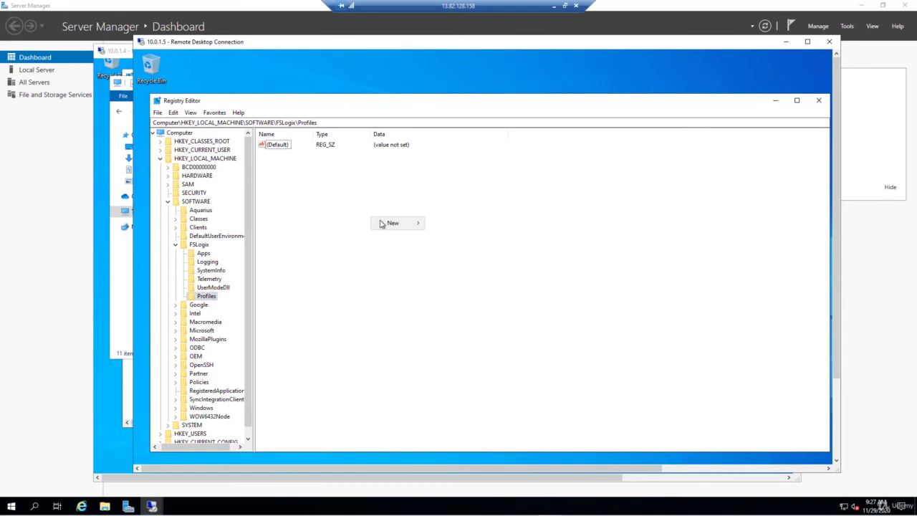
pyautogui.moveTo(393, 225)
pyautogui.click(467, 259)
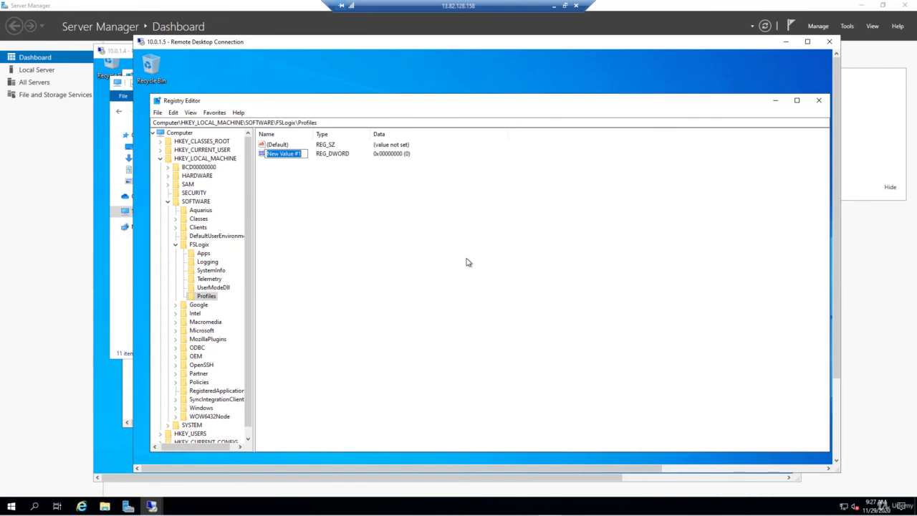
pyautogui.write('Enabled')
pyautogui.doubleClick(264, 154)
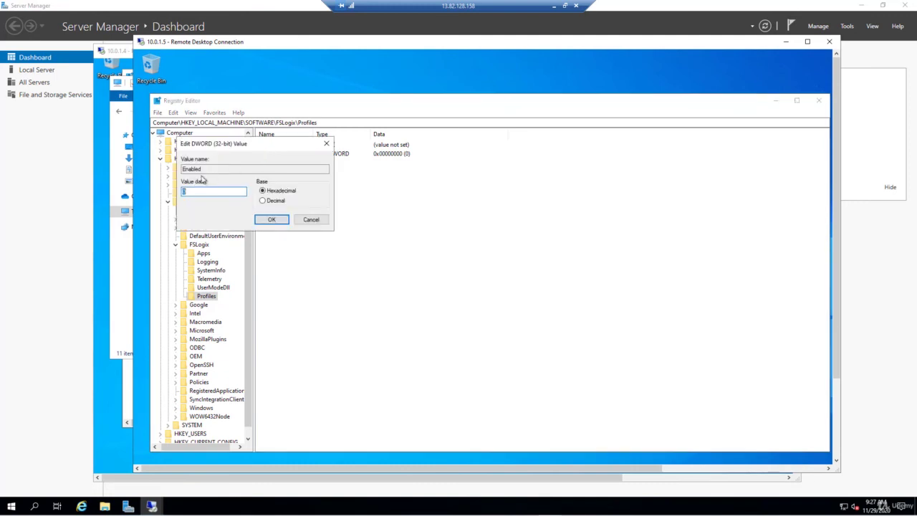
pyautogui.write('1')
pyautogui.click(272, 219)
# - Add a multi-string value named VHDLocations to the Profiles key on 10.0.1.5
pyautogui.rightClick(364, 211)
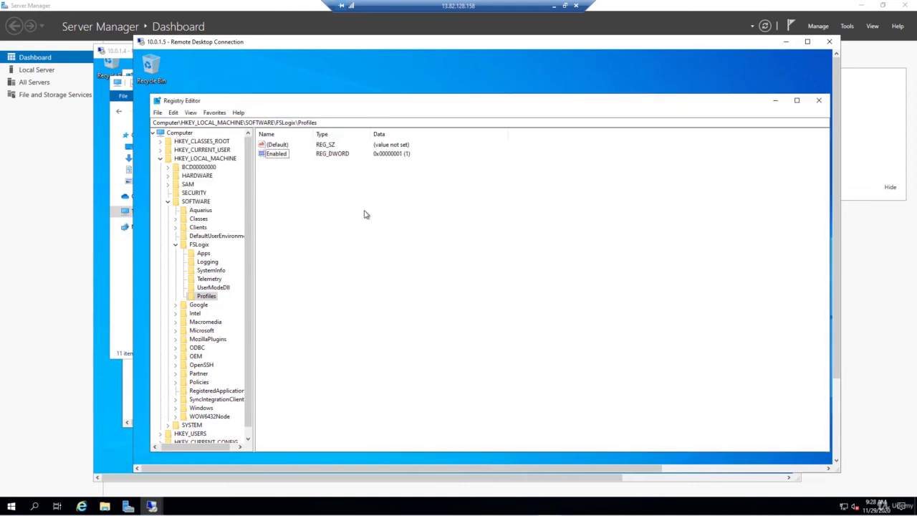
pyautogui.moveTo(392, 219)
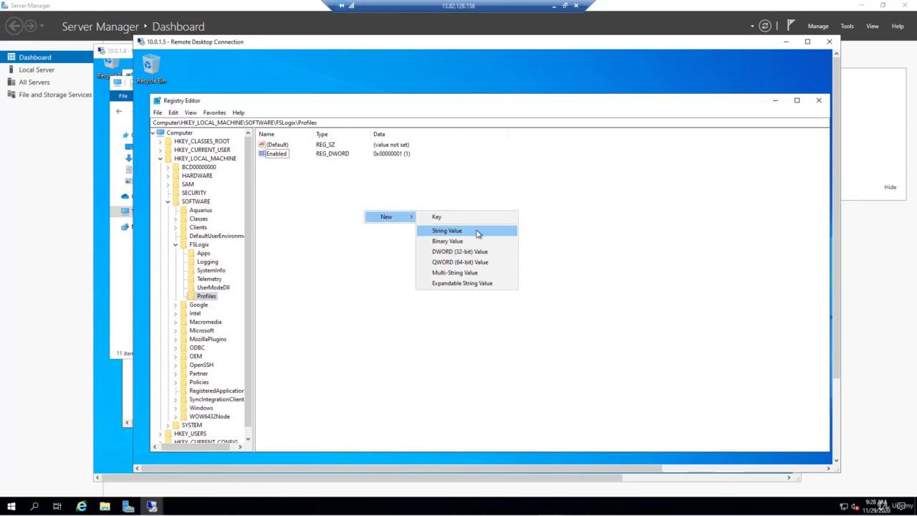
pyautogui.click(468, 274)
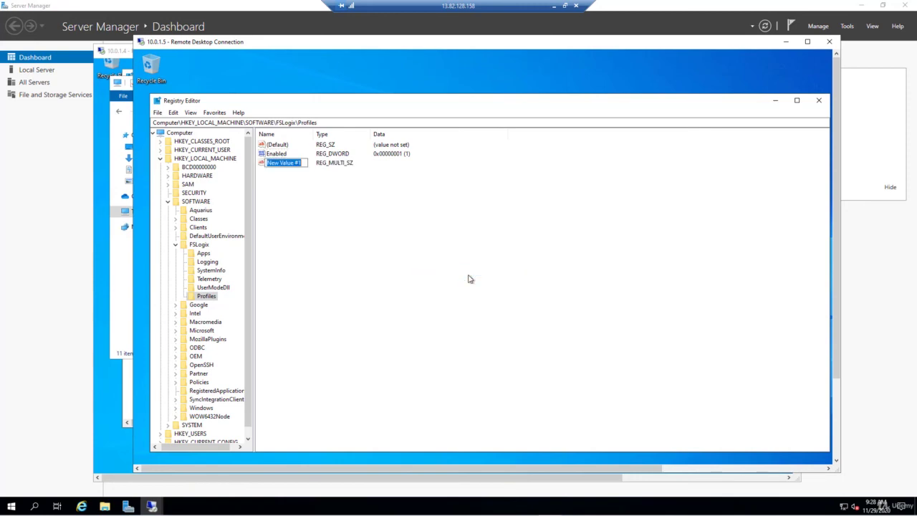
pyautogui.write('VHDLocations')
pyautogui.press('Return')
# - Set the VHDLocations data on 10.0.1.5 to \\berksbikesstorage.file.core.windows.net\wvdprofiles, copying the share path from the Notepad notes
pyautogui.doubleClick(277, 163)
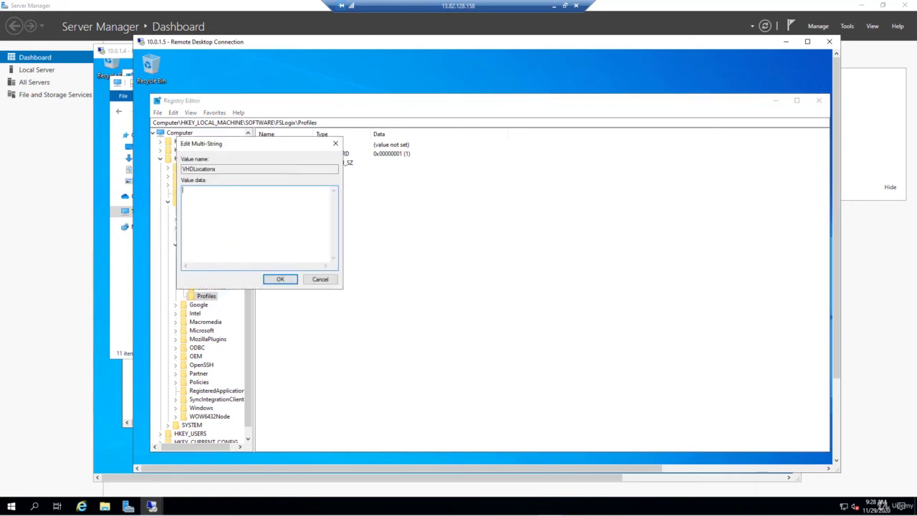
pyautogui.hotkey('alt', 'Tab')
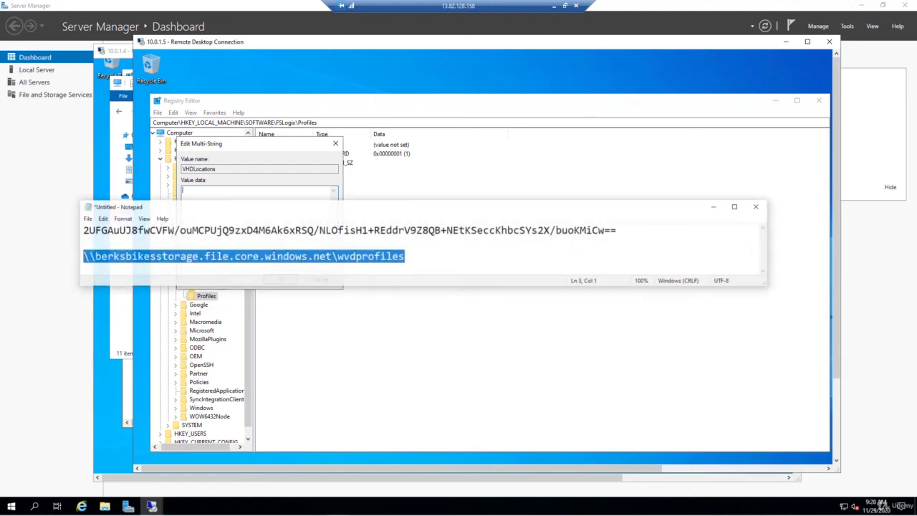
pyautogui.rightClick(275, 247)
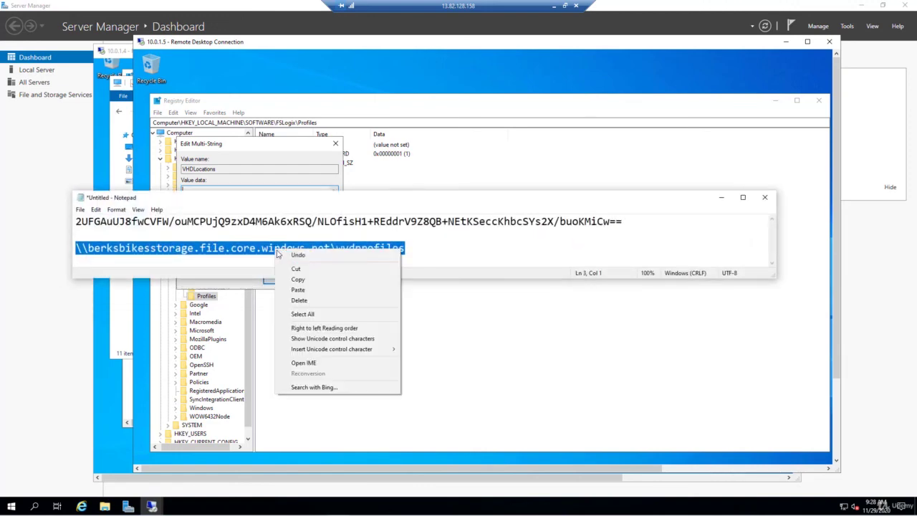
pyautogui.click(312, 280)
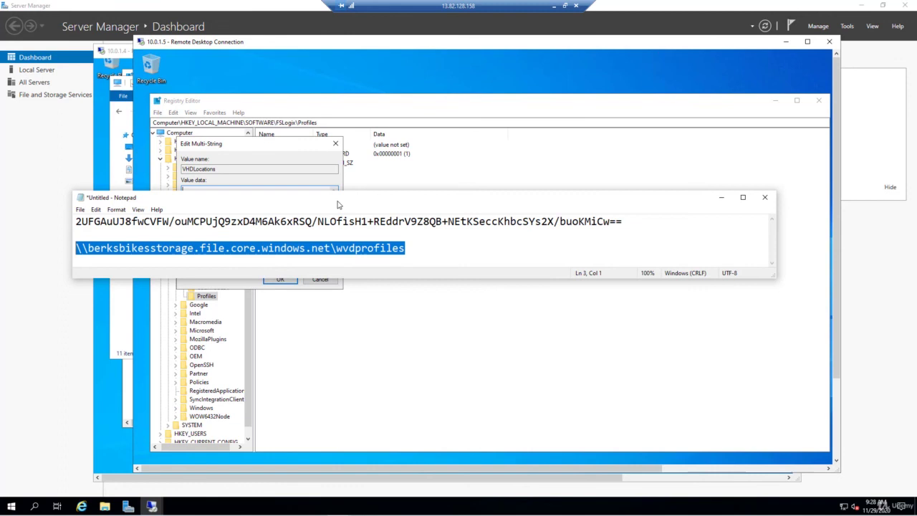
pyautogui.press('super+Down')
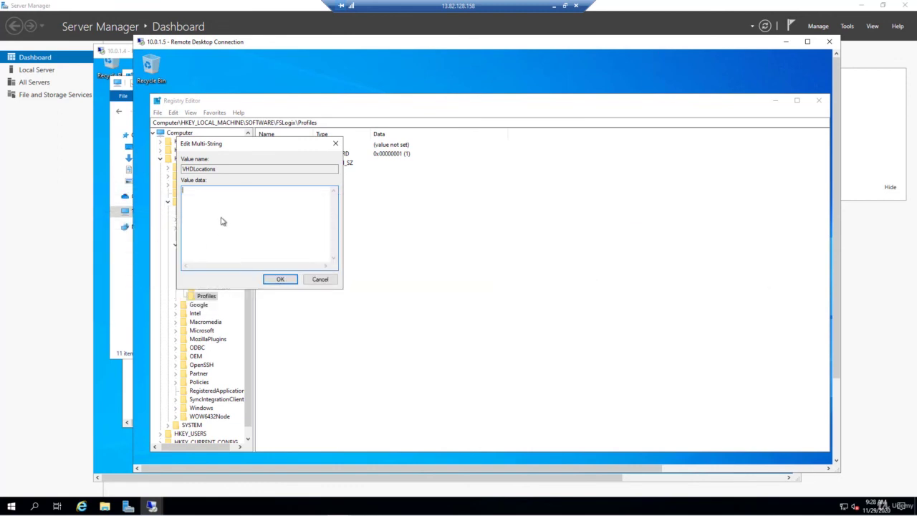
pyautogui.rightClick(219, 194)
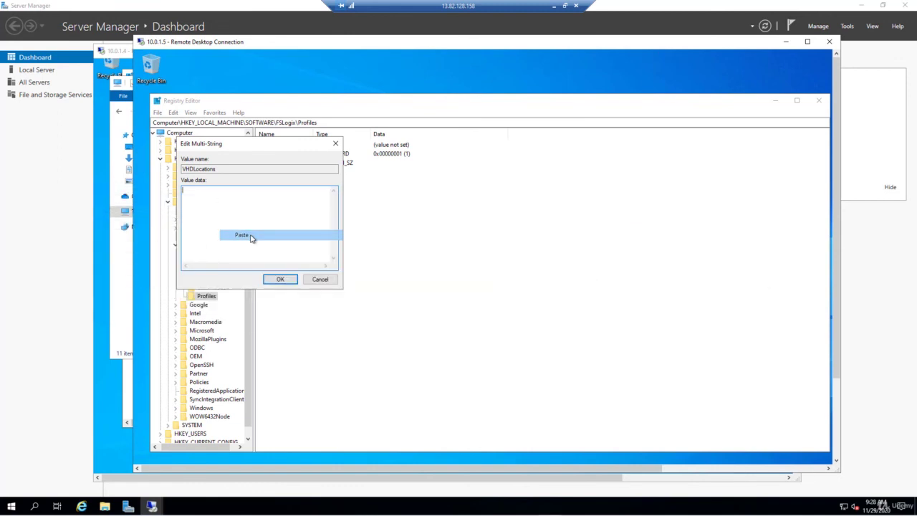
pyautogui.click(247, 235)
pyautogui.click(281, 279)
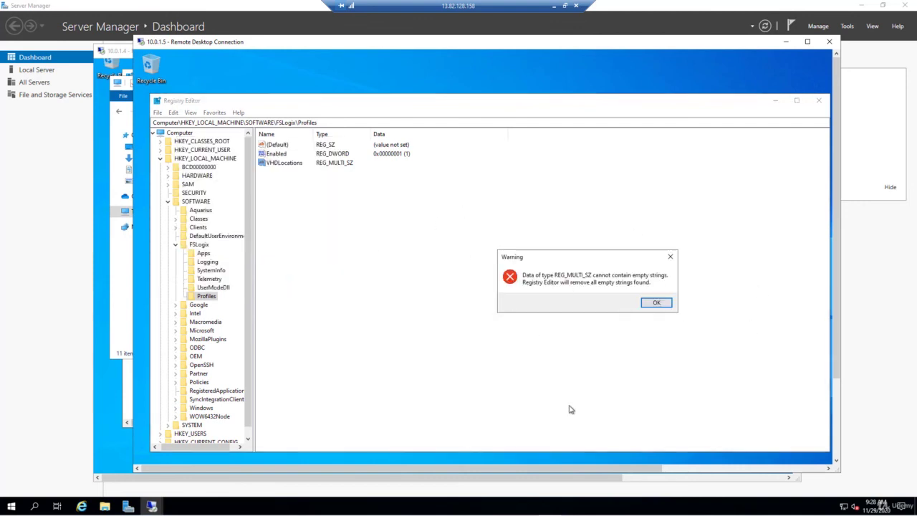
pyautogui.click(654, 305)
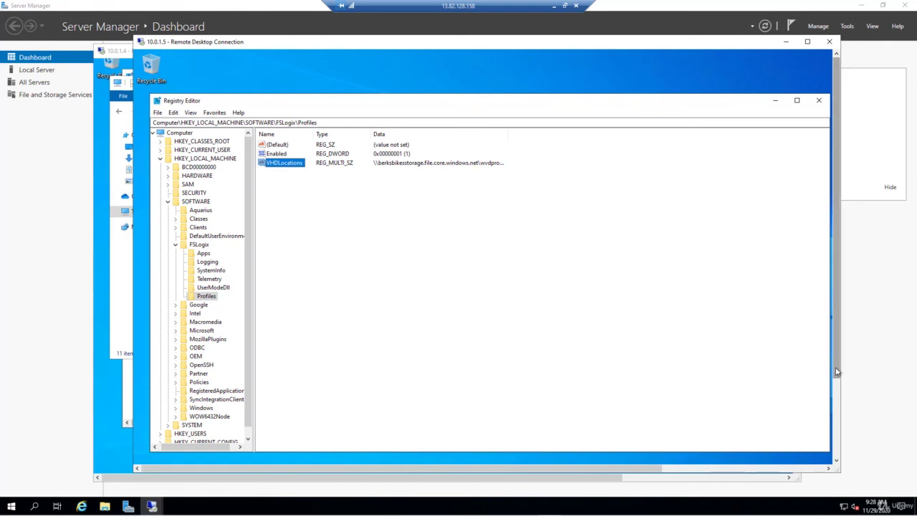
# - Open Command Prompt as administrator on the 10.0.1.5 session host
pyautogui.moveTo(837, 370); pyautogui.dragTo(844, 455)
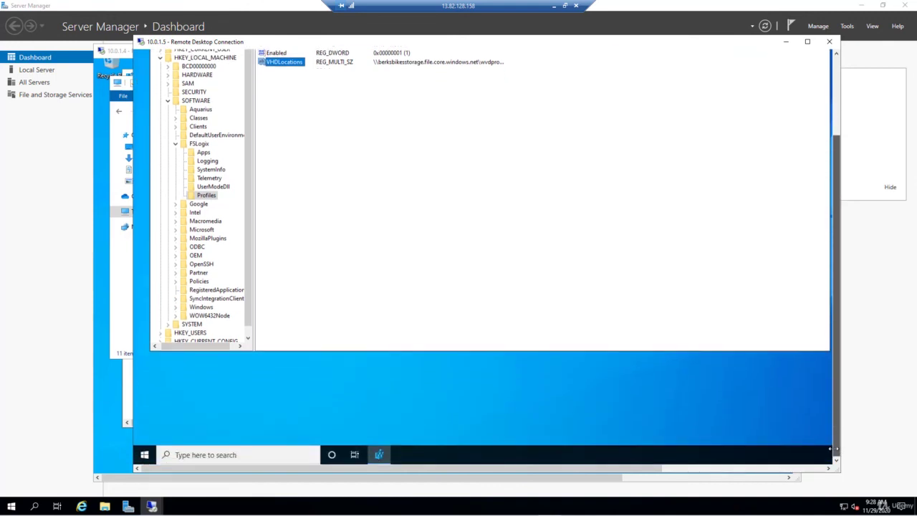
pyautogui.click(258, 455)
pyautogui.write('cmd')
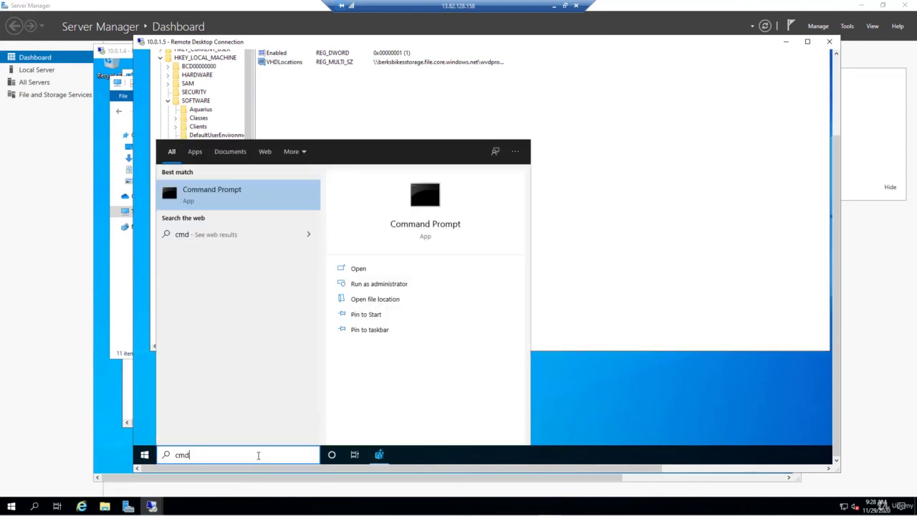
pyautogui.rightClick(202, 204)
pyautogui.click(222, 209)
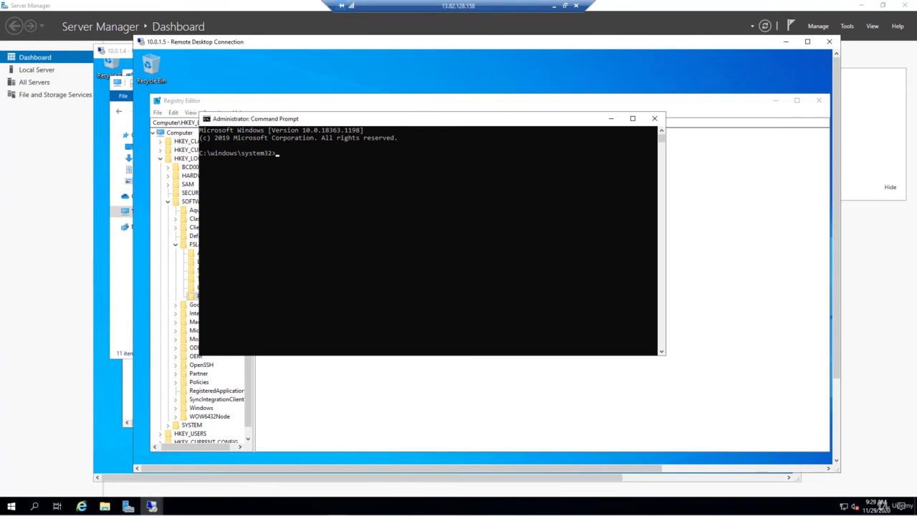
# - On 10.0.1.5, map Z: to the wvdprofiles share with the storage account key, and grant the user's account full control (f) on Z: with Icacls
pyautogui.rightClick(351, 163)
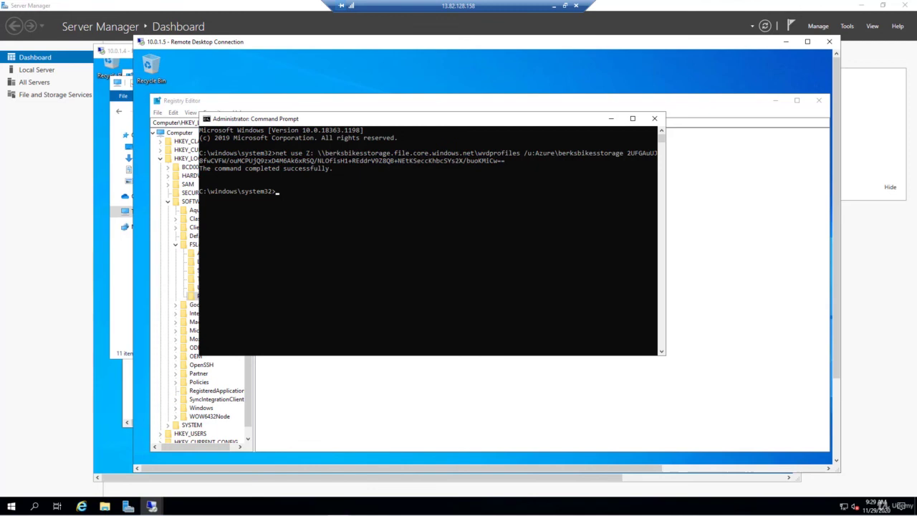
pyautogui.hotkey('ctrl', 'v')
pyautogui.press('Return')
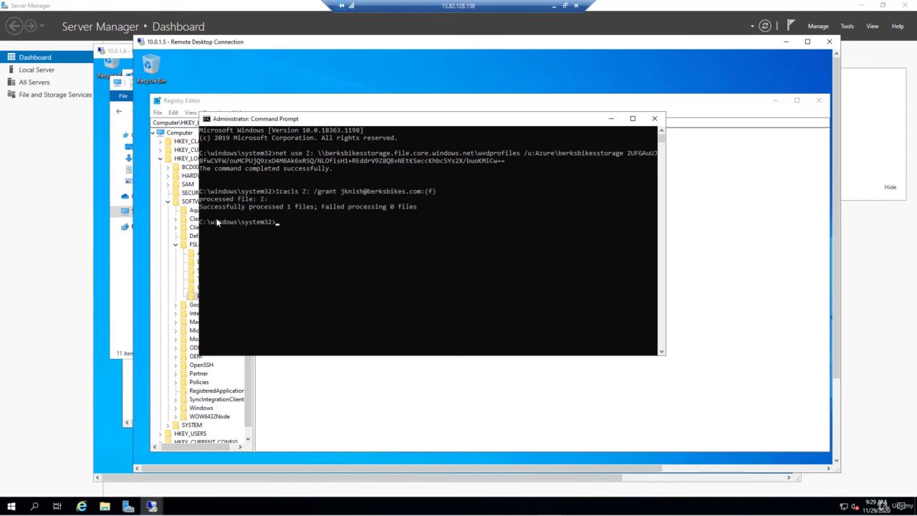